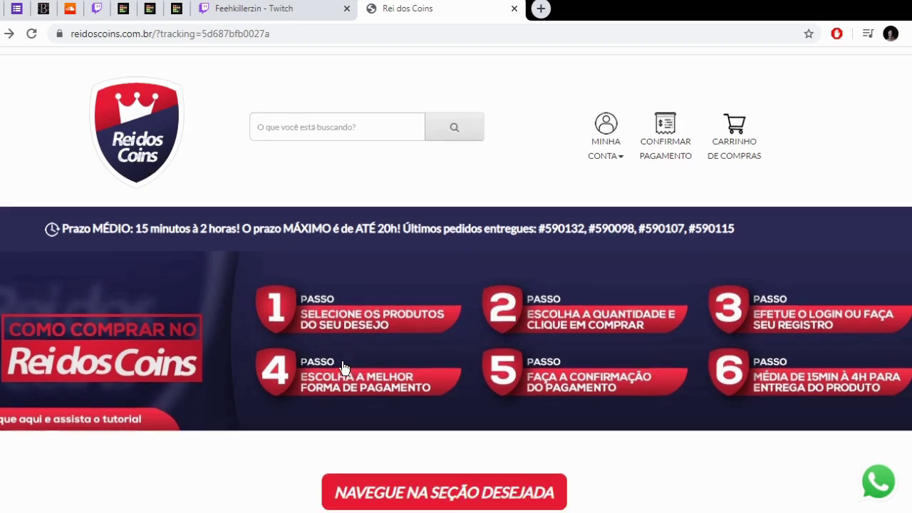
# Step: Scroll the Rei dos Coins home page to the category cards for the GLA gem and PXG diamond products
pyautogui.scroll(1, 356, 374)
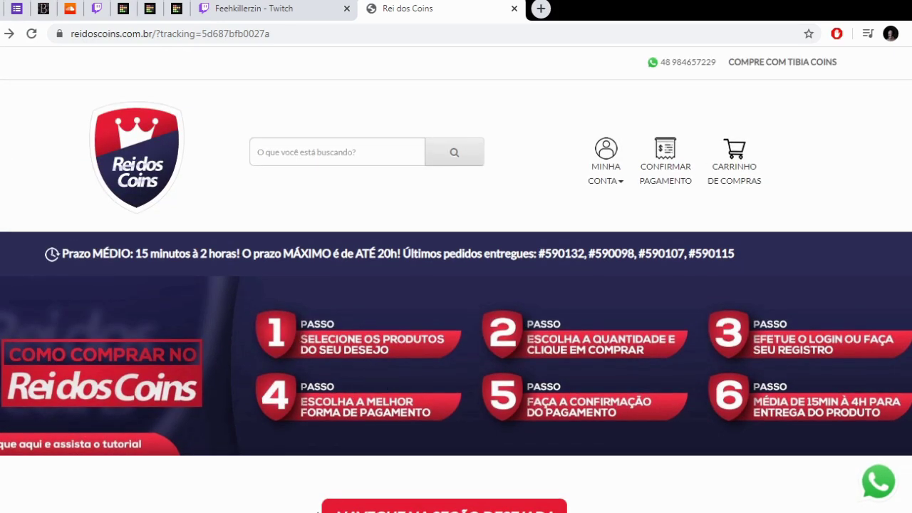
pyautogui.scroll(-2, 72, 255)
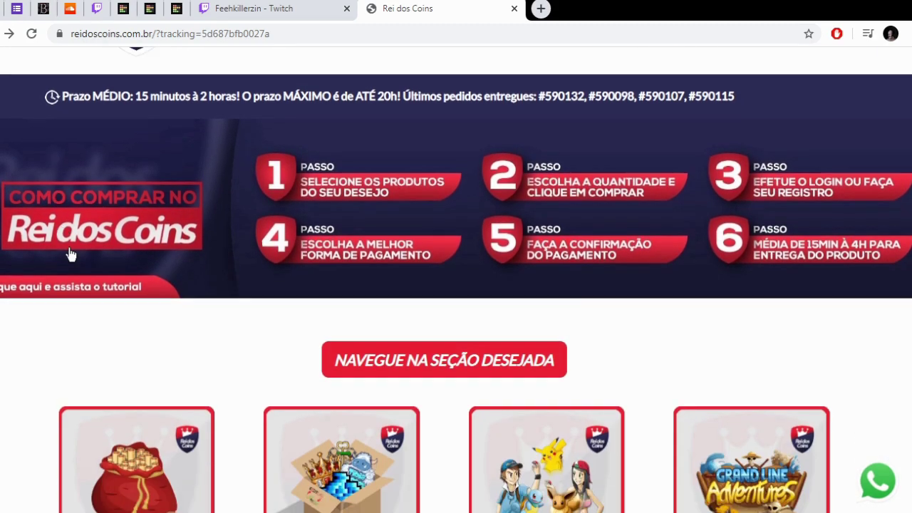
pyautogui.scroll(-2, 71, 255)
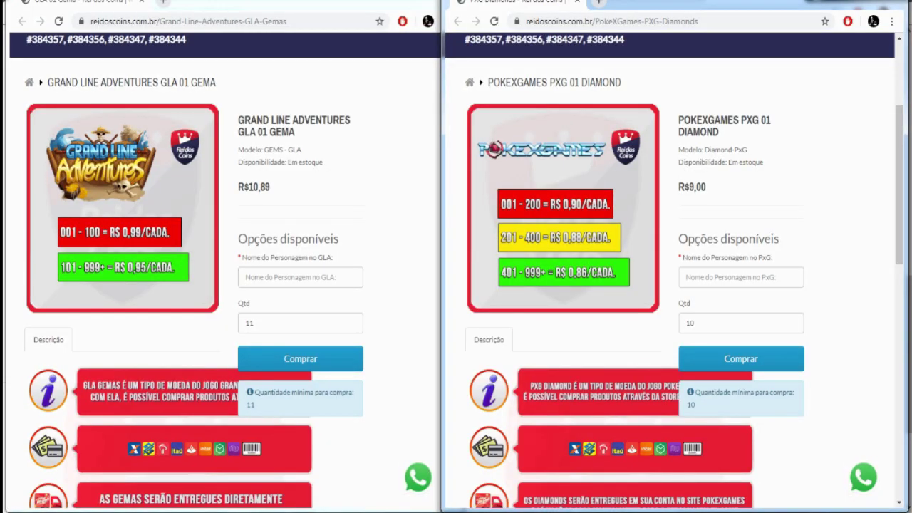
# Step: Scroll away from the store pages to the empty TierMaker list with the Ataque-to-Movimentação rows
pyautogui.scroll(-5, 600, 97)
pyautogui.scroll(-1, 387, 341)
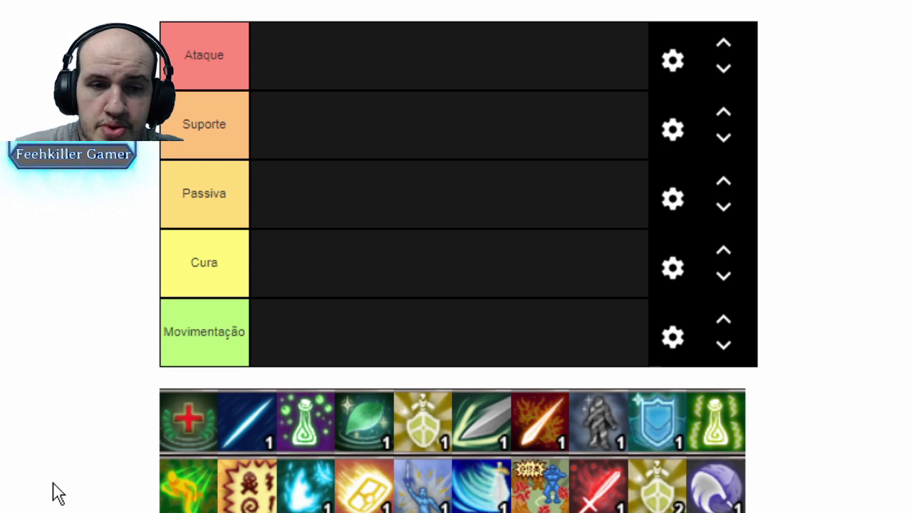
# Step: Drop the red-cross healing icon from the pool into the Cura row
pyautogui.moveTo(214, 432); pyautogui.dragTo(304, 261)
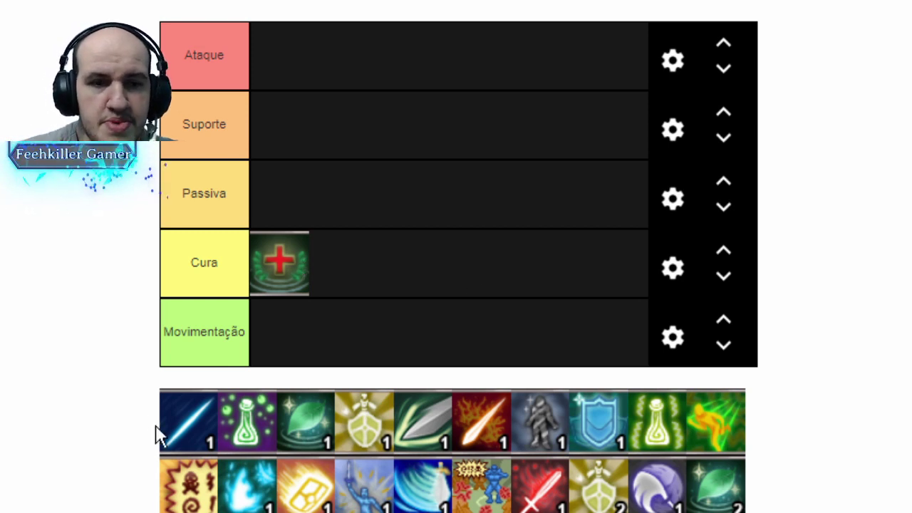
# Step: Drop the blue blade slash icon from the pool into the Ataque row
pyautogui.moveTo(164, 427)
pyautogui.mouseDown()
pyautogui.moveTo(300, 128)
pyautogui.moveTo(283, 74)
pyautogui.mouseUp()
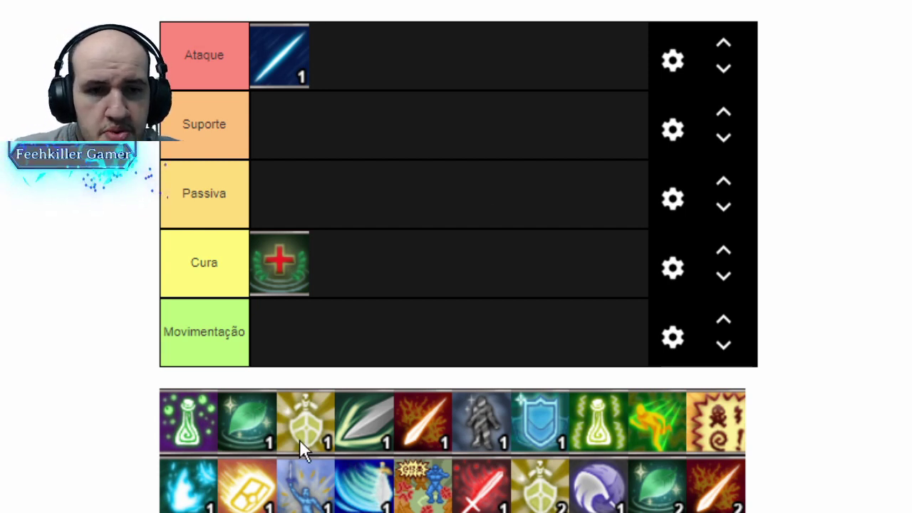
# Step: Drop the golden shield icon from the bottom tray into the Suporte row
pyautogui.moveTo(300, 441); pyautogui.dragTo(279, 120)
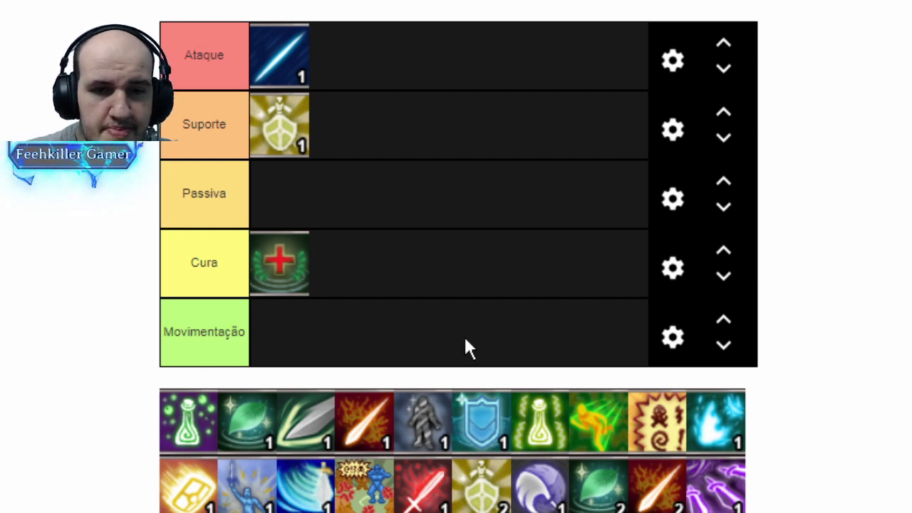
# Step: Place the fire-sword in Ataque, the running figure in Movimentação, and the skull and grey armoured figure in Suporte
pyautogui.moveTo(379, 440); pyautogui.dragTo(335, 70)
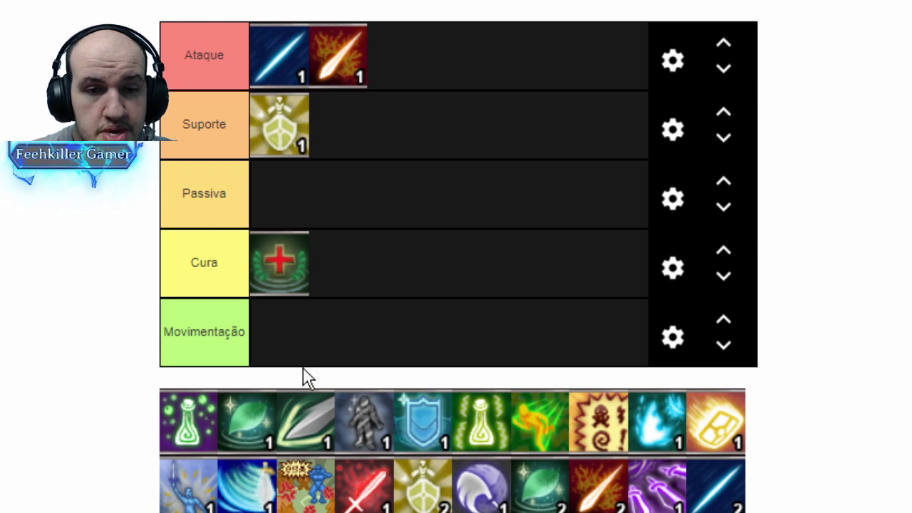
pyautogui.moveTo(544, 423); pyautogui.dragTo(281, 347)
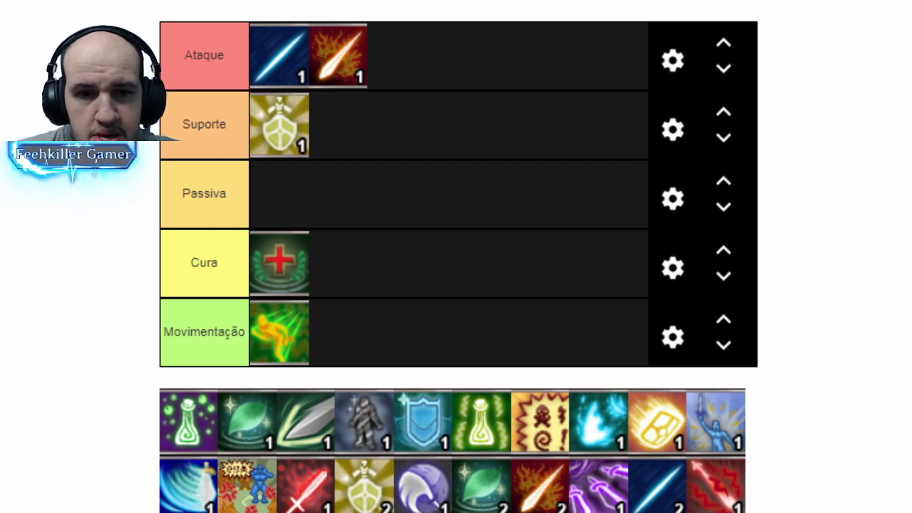
pyautogui.moveTo(526, 423); pyautogui.dragTo(447, 146)
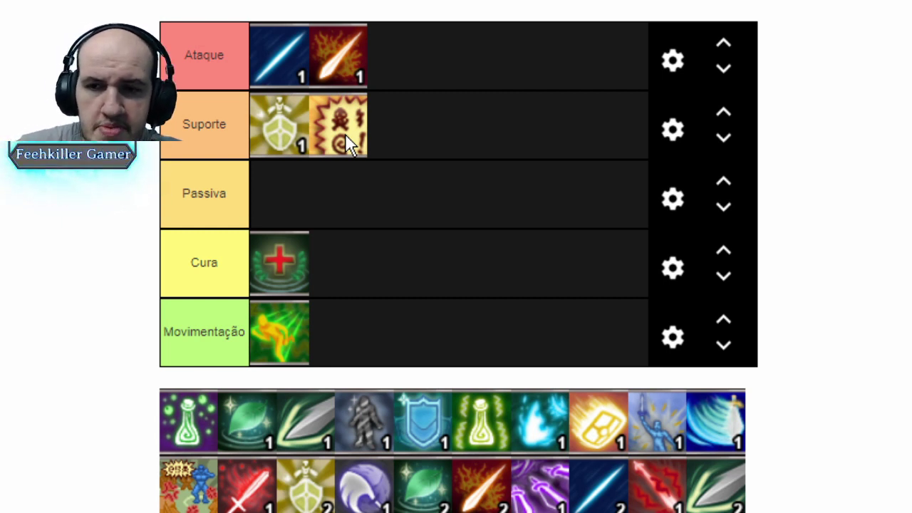
pyautogui.moveTo(357, 422); pyautogui.dragTo(399, 122)
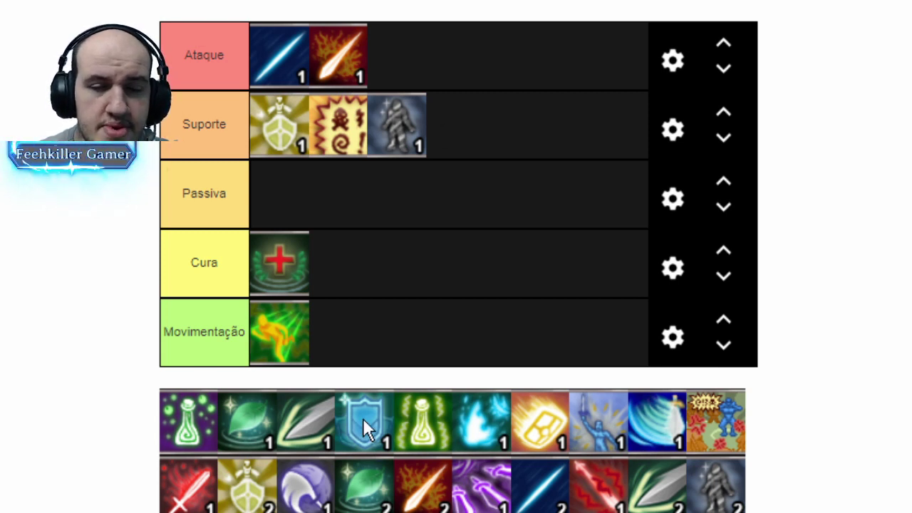
# Step: Drop the blue shield icon fourth in the Suporte row
pyautogui.moveTo(364, 420)
pyautogui.mouseDown()
pyautogui.moveTo(478, 174)
pyautogui.moveTo(482, 121)
pyautogui.mouseUp()
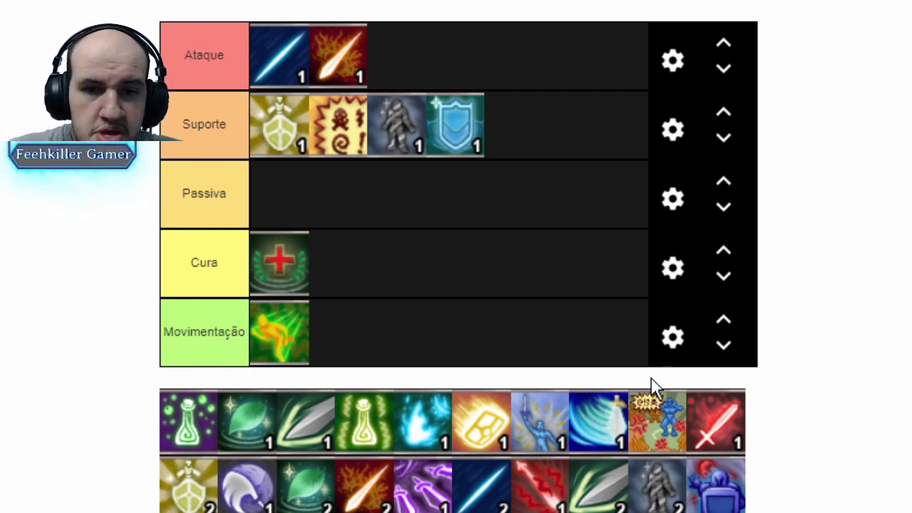
# Step: Drop the blue wave-and-sword icon third in the Ataque row
pyautogui.moveTo(590, 441); pyautogui.dragTo(495, 66)
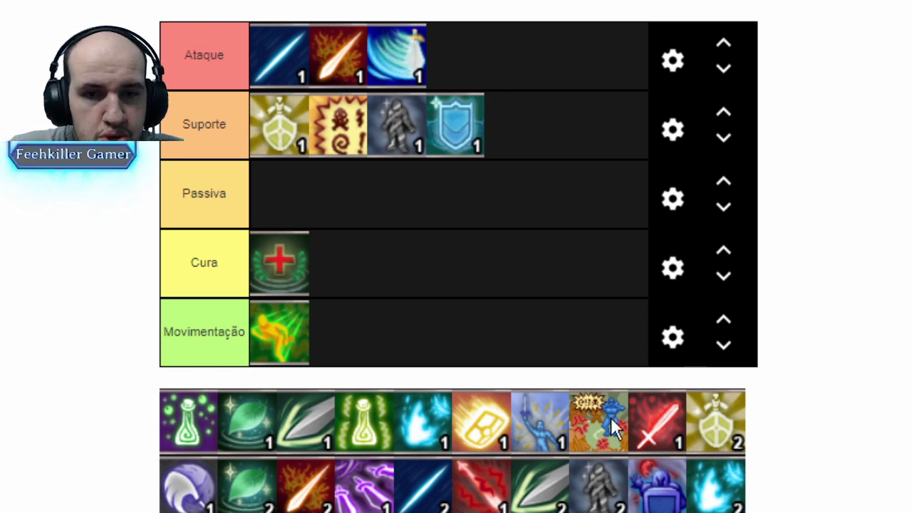
# Step: Drop the blue warrior icon into Suporte after the blue shield, then scroll the page
pyautogui.moveTo(610, 417); pyautogui.dragTo(567, 107)
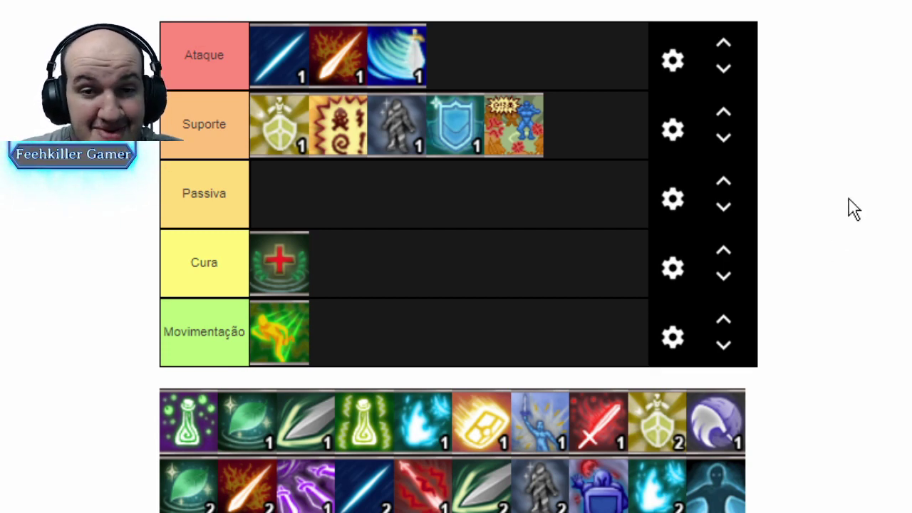
pyautogui.scroll(-1, 860, 145)
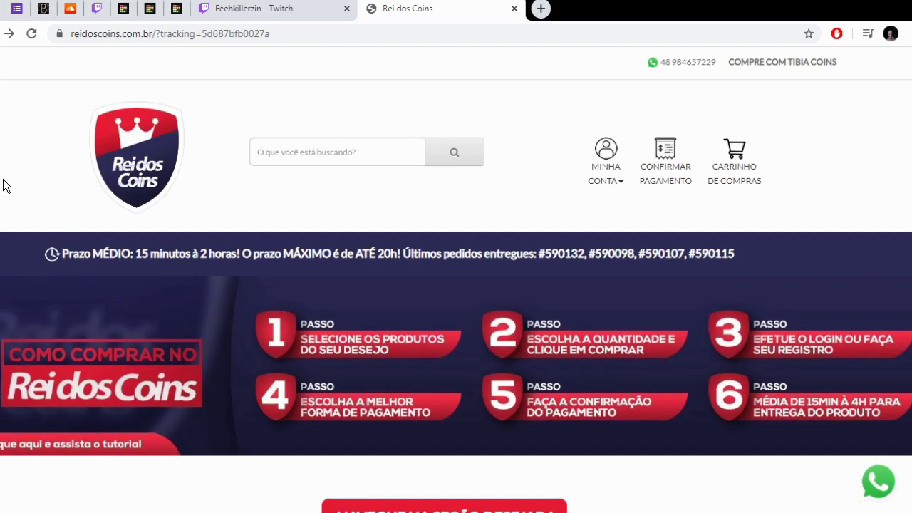
pyautogui.scroll(-1, 45, 247)
pyautogui.scroll(-3, 88, 259)
pyautogui.scroll(-2, 102, 261)
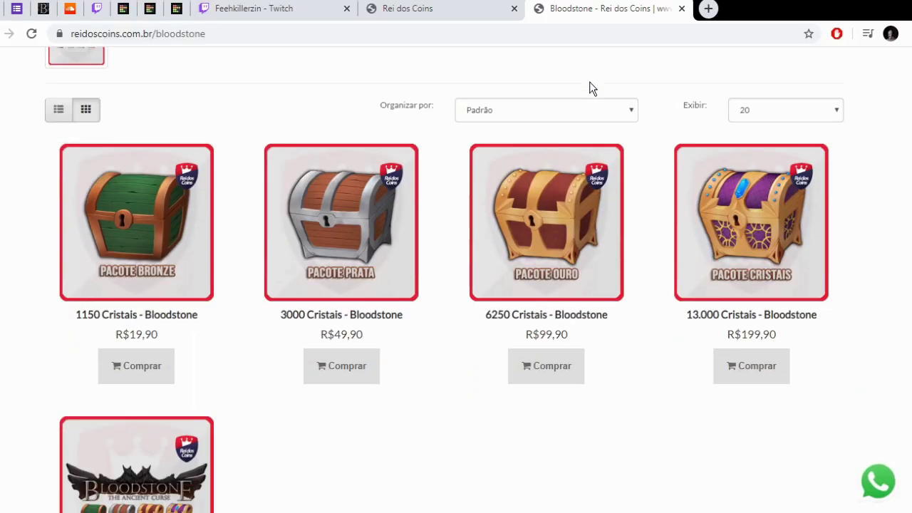
pyautogui.scroll(-1, 389, 349)
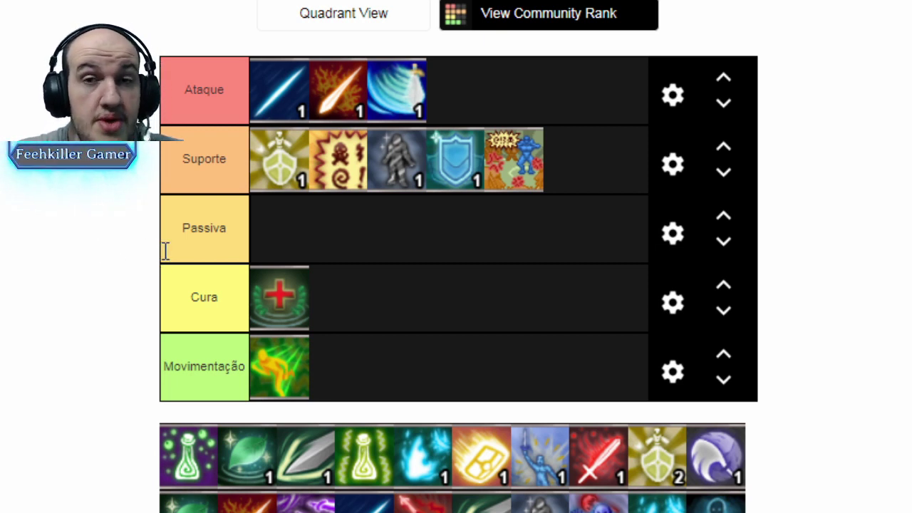
# Step: Return the level-1 golden shield to the pool and place the level-2 shield first in Suporte
pyautogui.moveTo(266, 178)
pyautogui.mouseDown()
pyautogui.moveTo(277, 183)
pyautogui.moveTo(356, 454)
pyautogui.mouseUp()
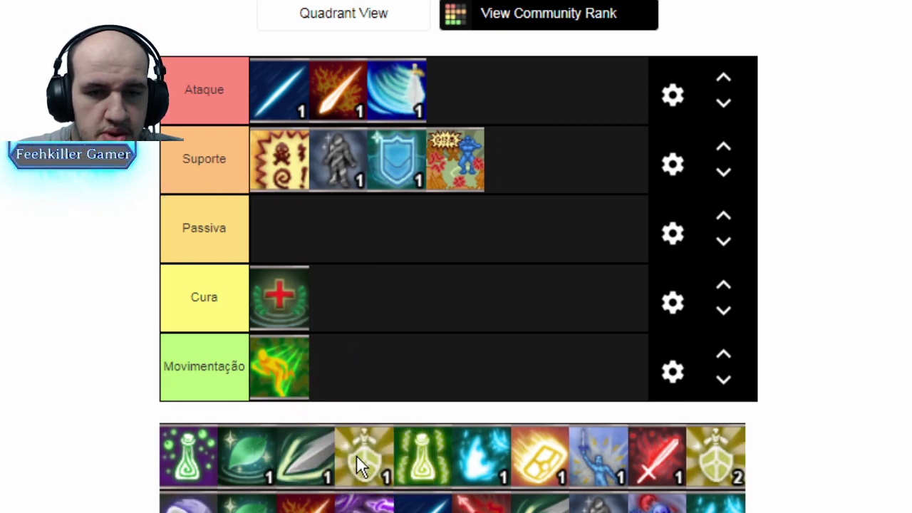
pyautogui.moveTo(730, 474); pyautogui.dragTo(281, 157)
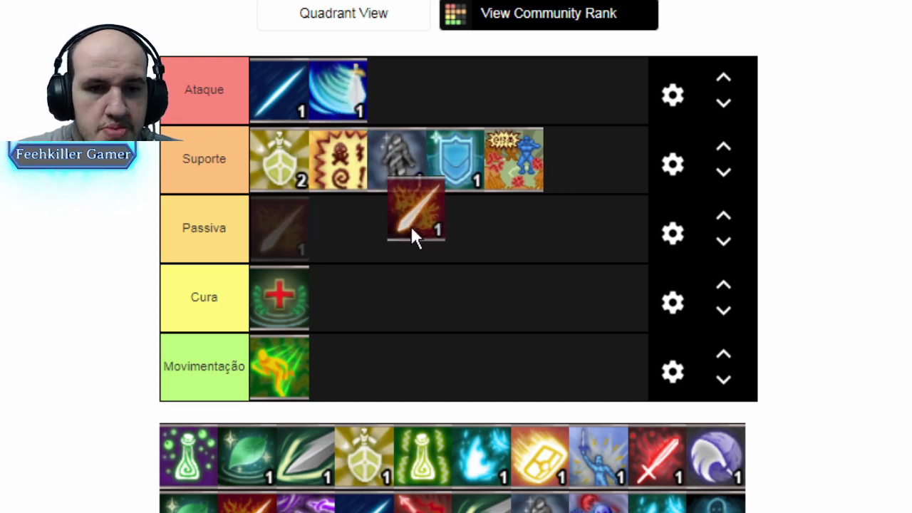
# Step: Move the level-2 fiery slash third into Ataque and place the purple claw skill in Passiva
pyautogui.moveTo(335, 107); pyautogui.dragTo(394, 463)
pyautogui.moveTo(331, 455); pyautogui.dragTo(410, 91)
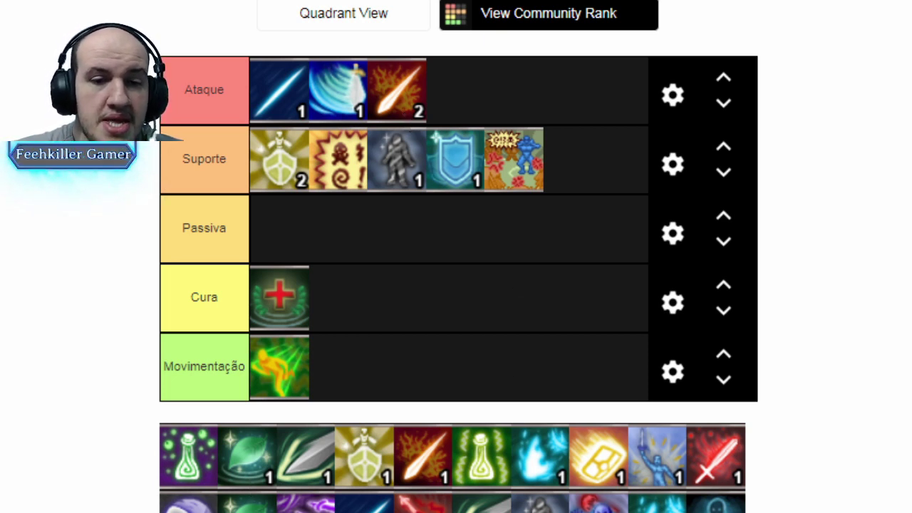
pyautogui.moveTo(306, 502); pyautogui.dragTo(289, 229)
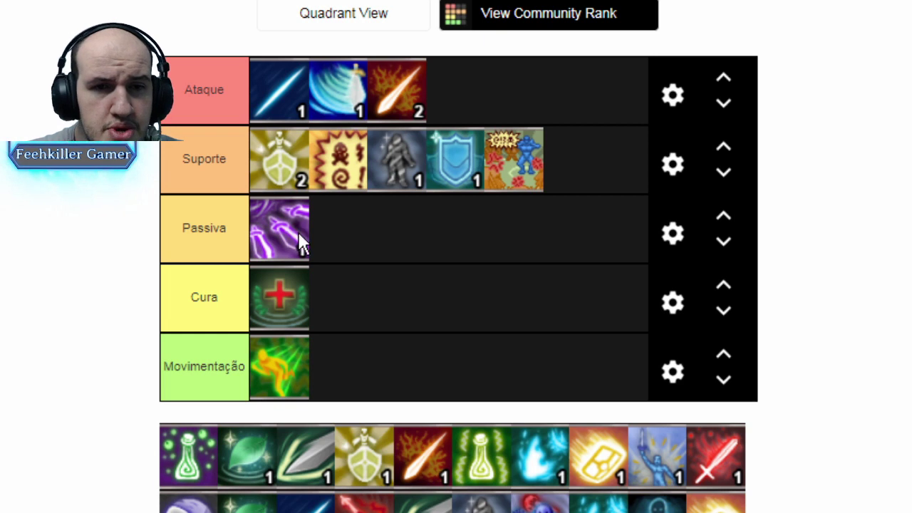
pyautogui.moveTo(416, 168); pyautogui.dragTo(432, 499)
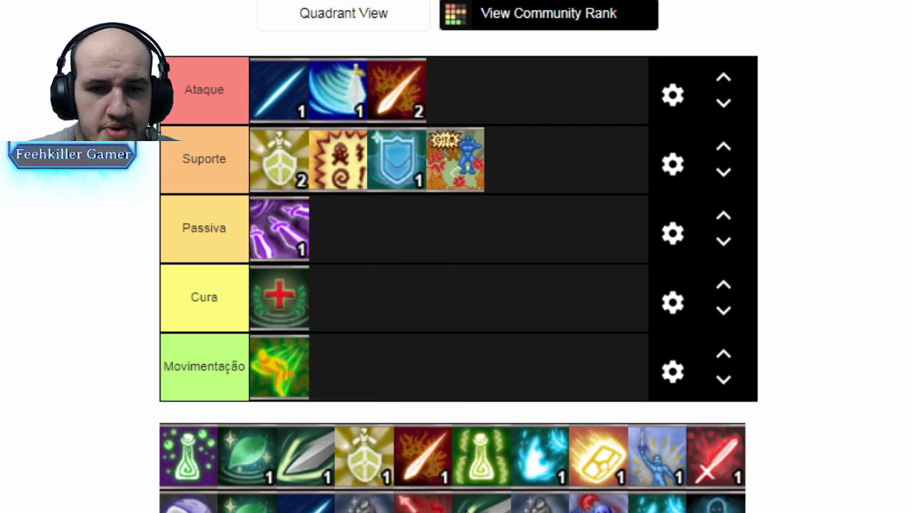
pyautogui.moveTo(364, 503); pyautogui.dragTo(390, 175)
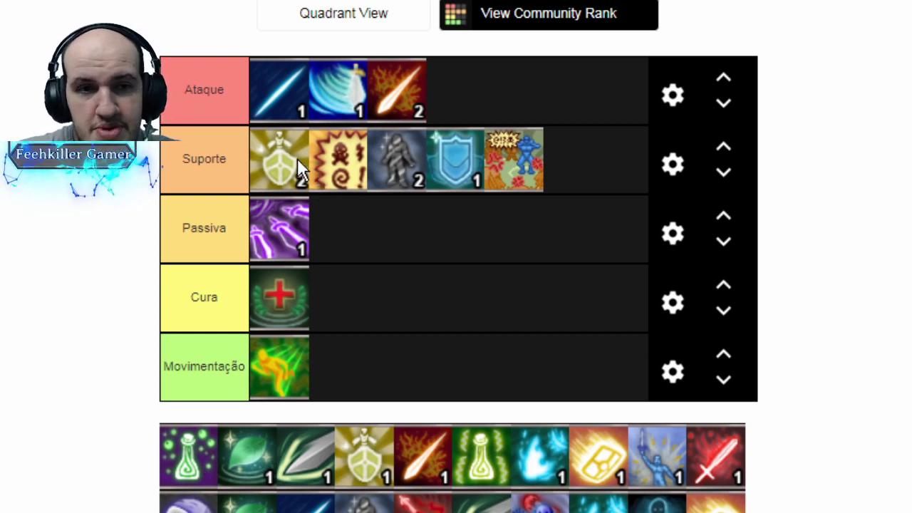
# Step: Take the level-2 shield out of Suporte so the level-3 golden shield leads the row
pyautogui.moveTo(297, 160)
pyautogui.mouseDown()
pyautogui.moveTo(374, 492)
pyautogui.moveTo(285, 153)
pyautogui.mouseUp()
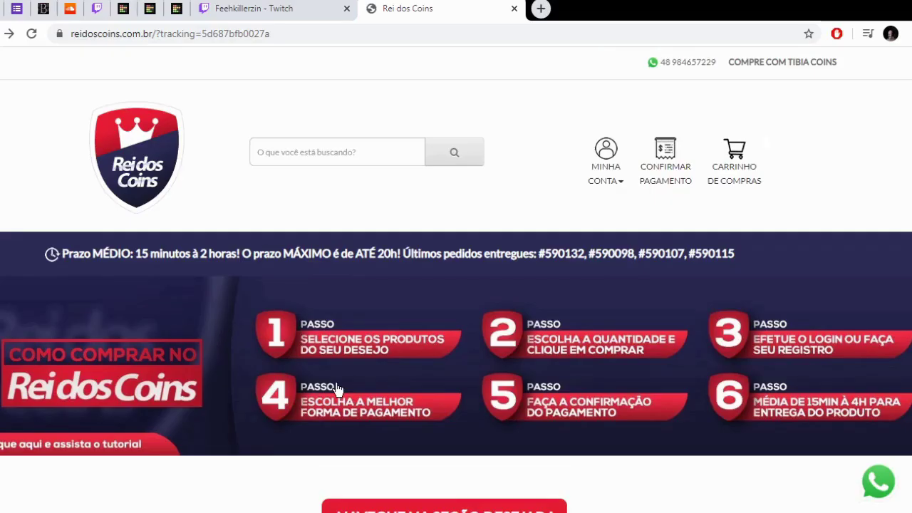
# Step: Scroll Rei dos Coins to the Bloodstone crystal packs, from 1150 Cristais at R$19,90 to 13.000 at R$199,90
pyautogui.scroll(-1, 343, 366)
pyautogui.scroll(1, 343, 366)
pyautogui.scroll(-3, 31, 238)
pyautogui.scroll(-2, 82, 257)
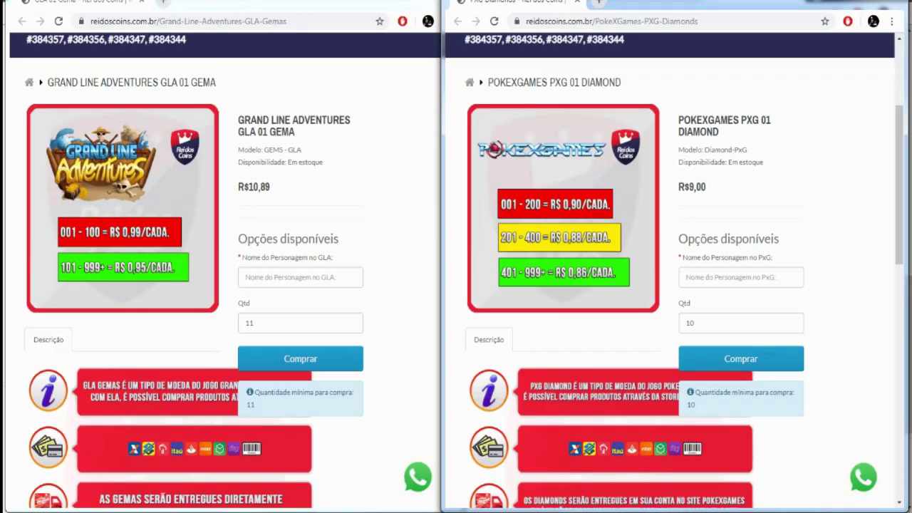
pyautogui.scroll(-4, 571, 263)
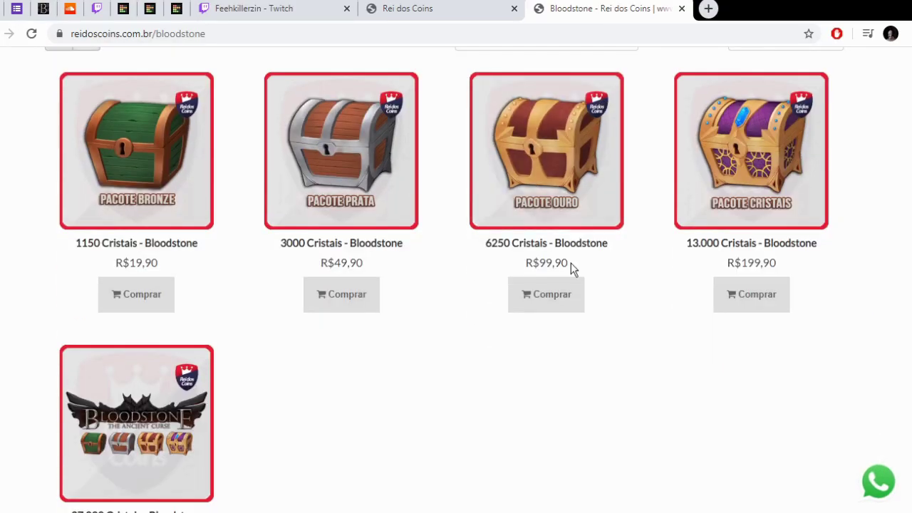